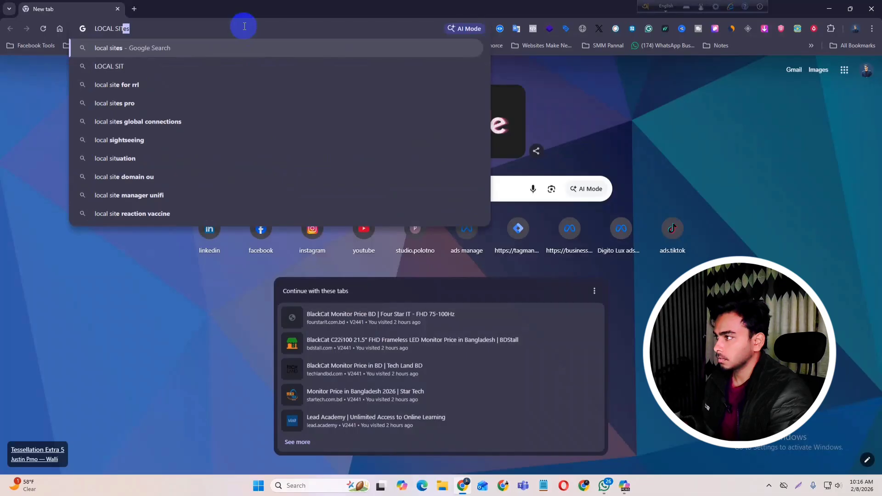
- Search Google for 'local sites', screenshot the Local result, and open localwp.com from it
text(E)
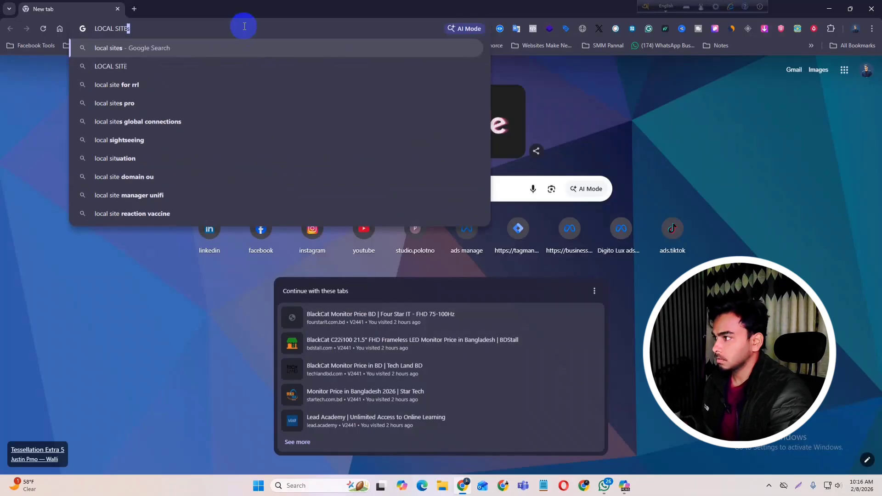
text(S)
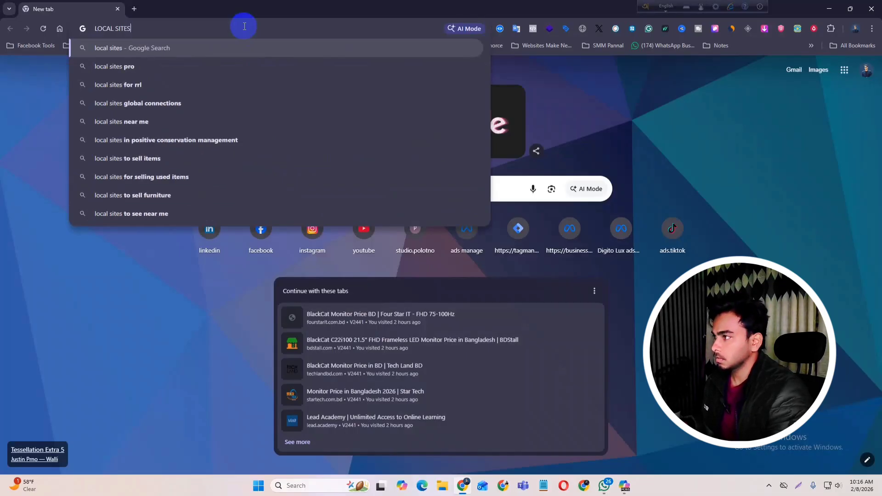
key(Return)
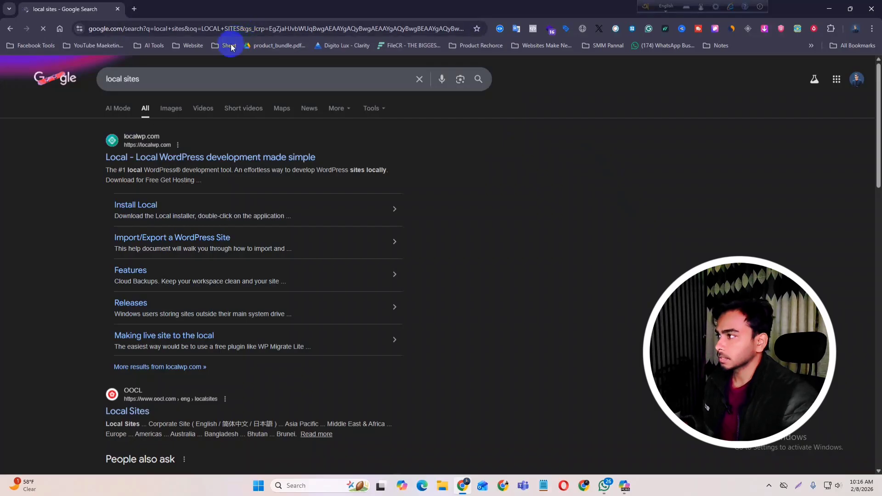
click(800, 485)
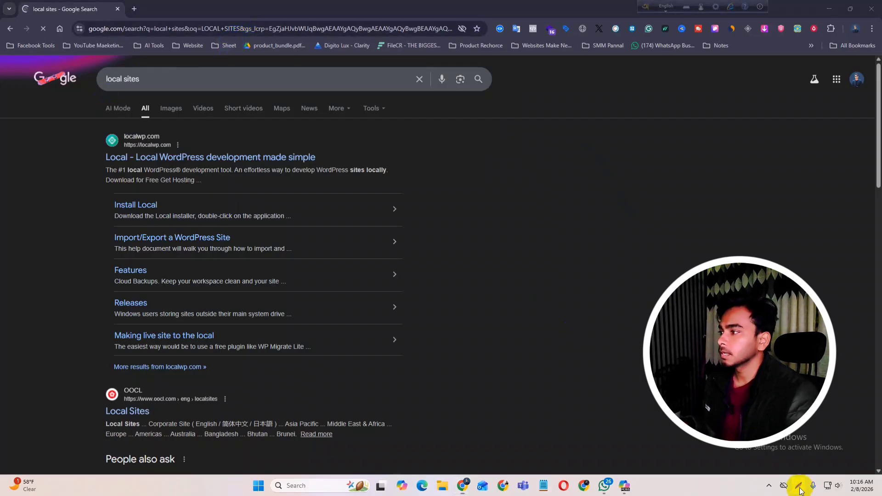
drag(76, 117, 448, 196)
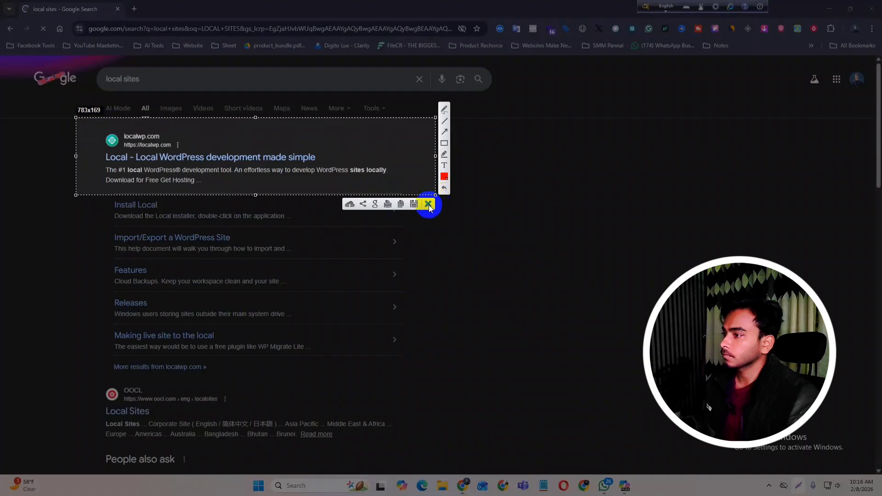
click(429, 205)
click(134, 163)
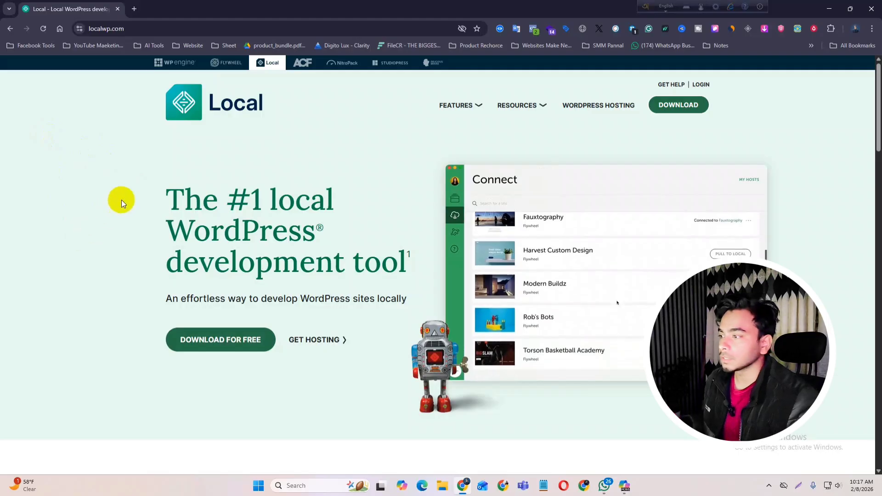
- Screenshot the free download offer and open Local's download form
click(798, 486)
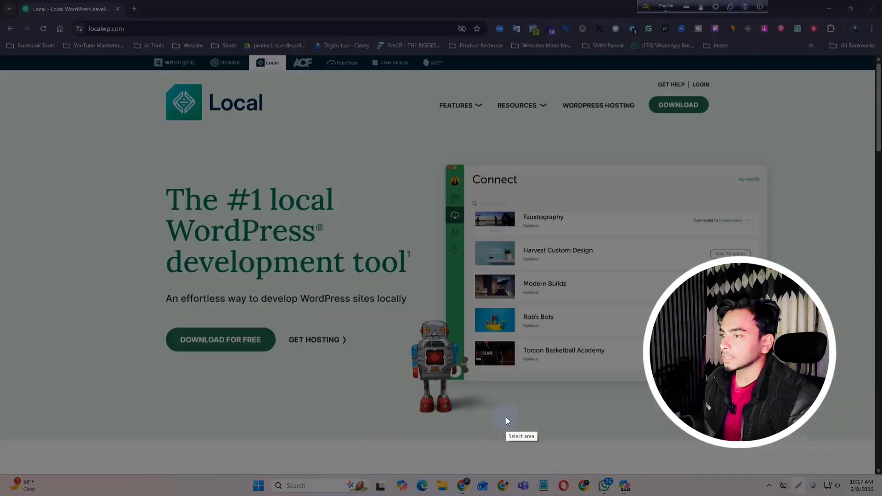
drag(135, 307, 283, 374)
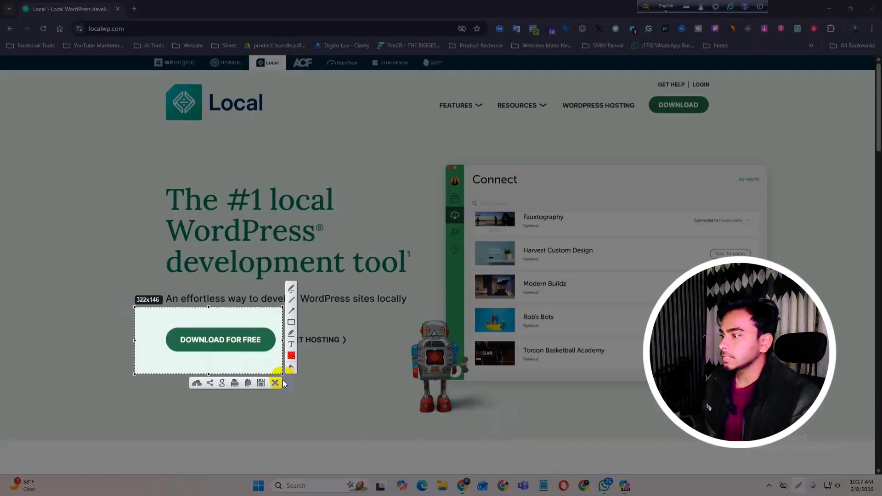
click(275, 383)
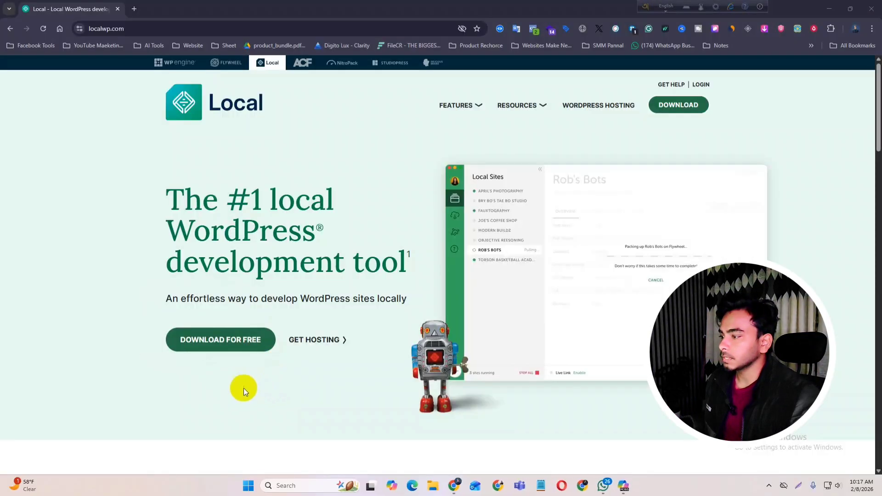
click(220, 344)
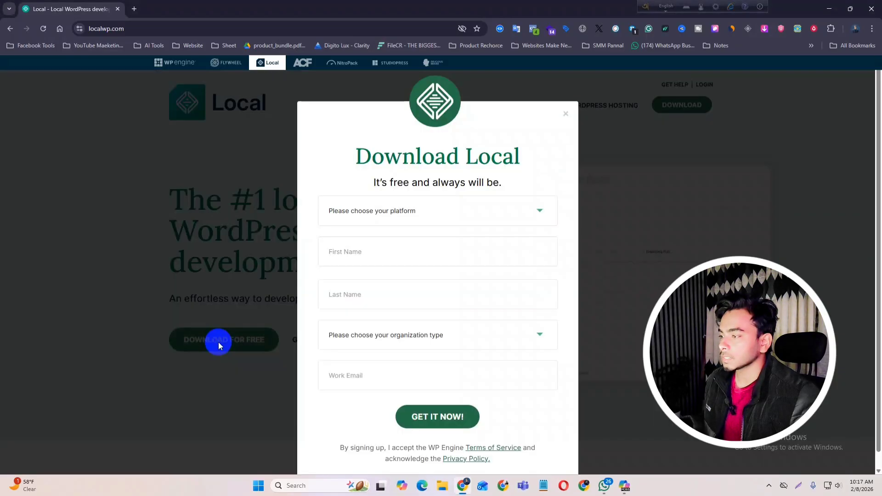
scroll(351, 356, down, 1)
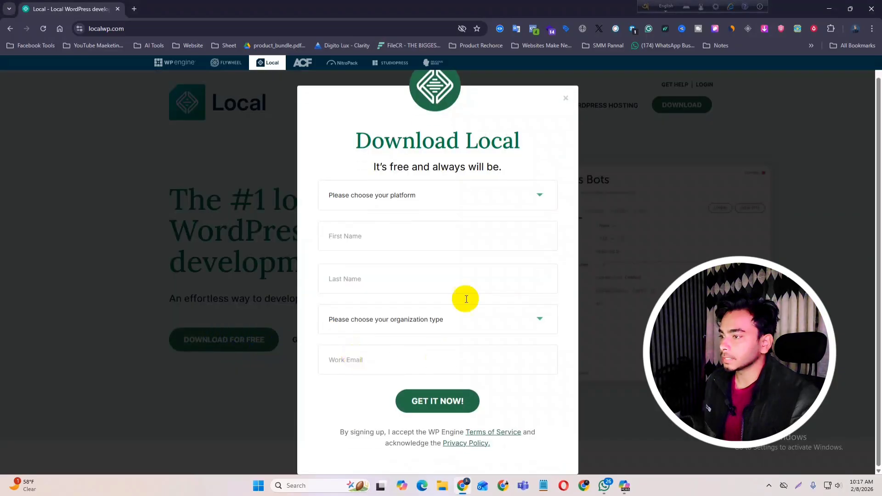
- Choose Windows as the platform and autofill the name and work e-mail fields
click(442, 205)
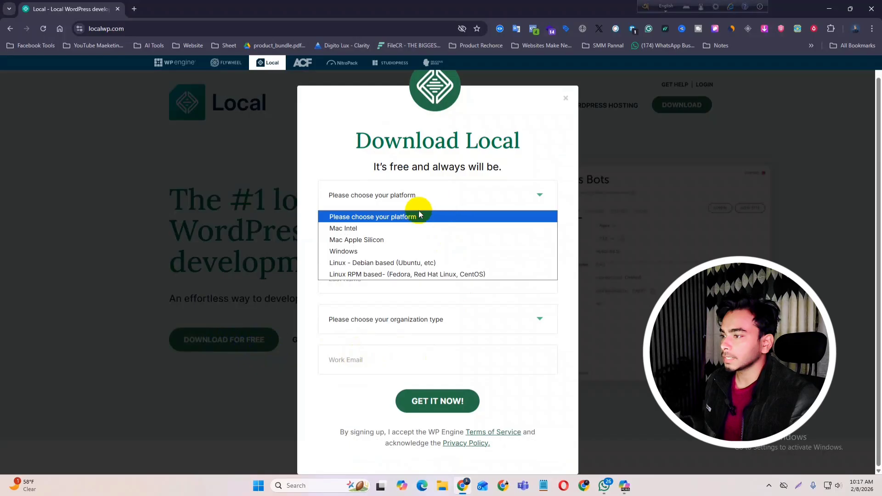
click(359, 255)
click(354, 238)
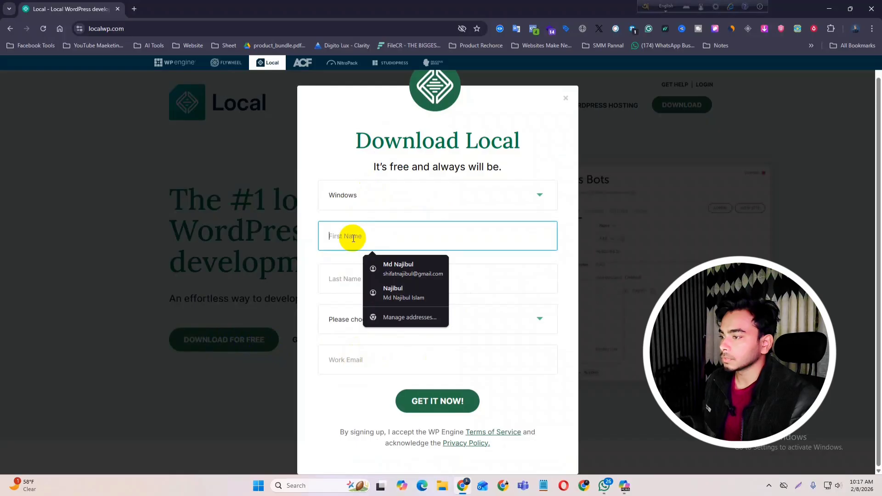
click(387, 270)
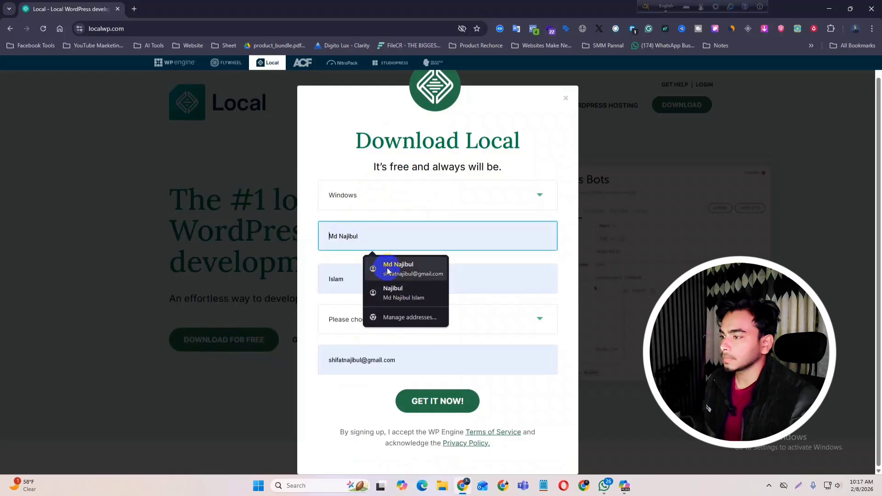
drag(379, 241, 321, 239)
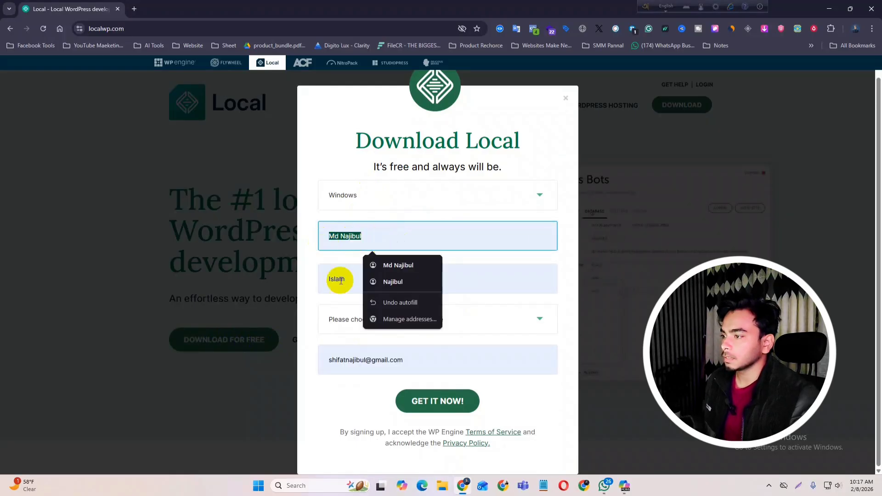
click(341, 280)
click(344, 363)
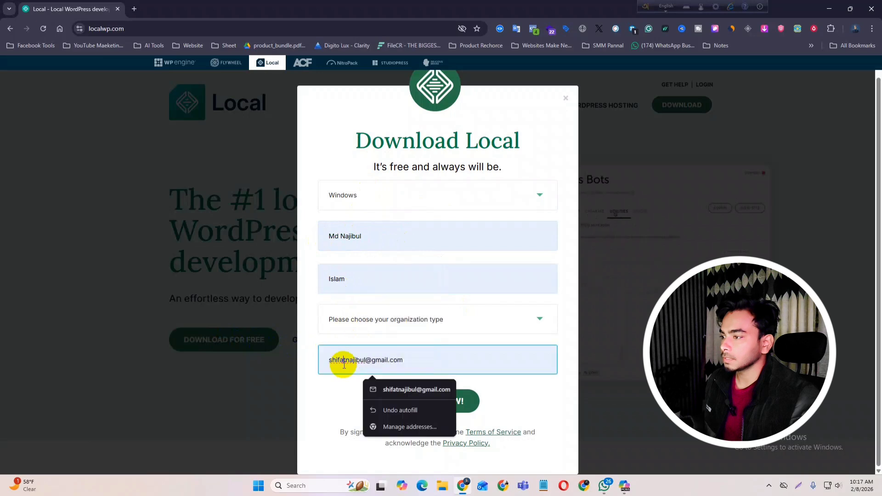
- Set organization type to Other, submit with GET IT NOW, and check the download progress
click(414, 321)
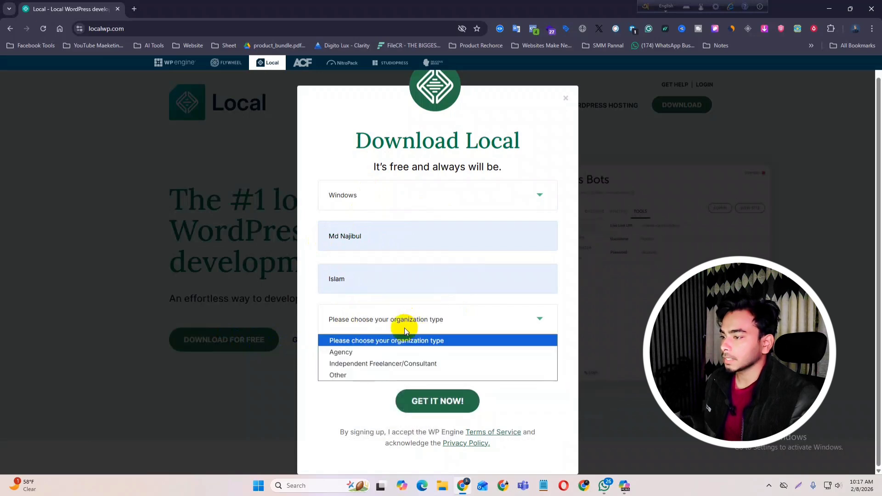
click(354, 375)
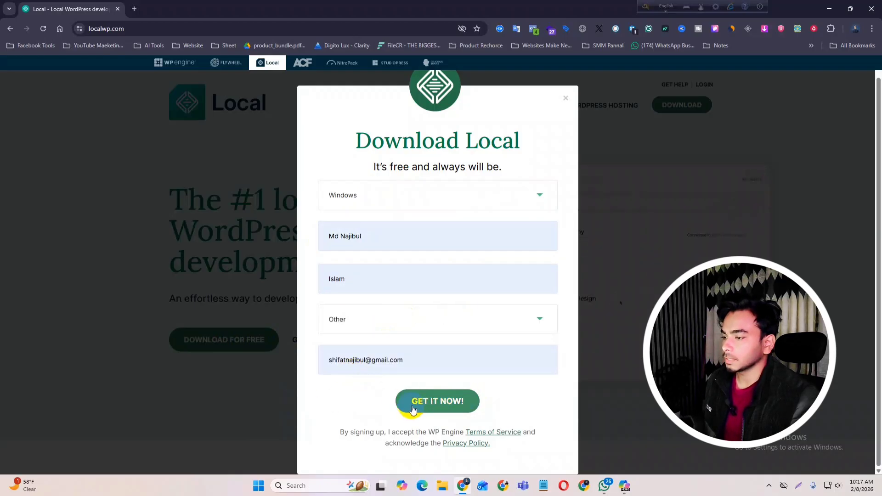
click(440, 404)
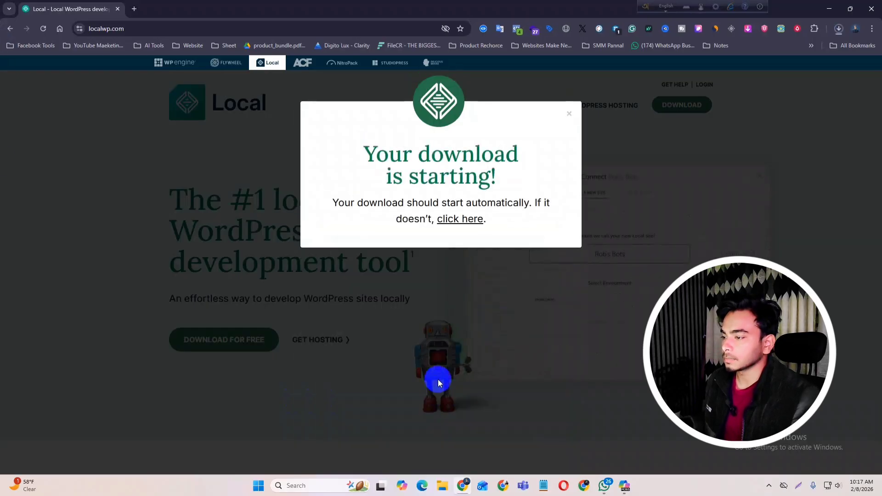
click(840, 28)
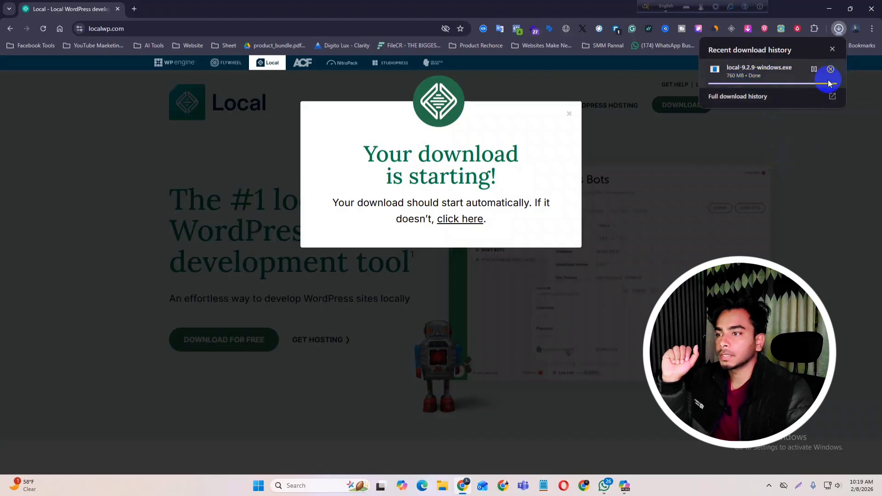
- Show the finished local-9.2.9-windows.exe download in its Downloads folder
mouse_move(779, 74)
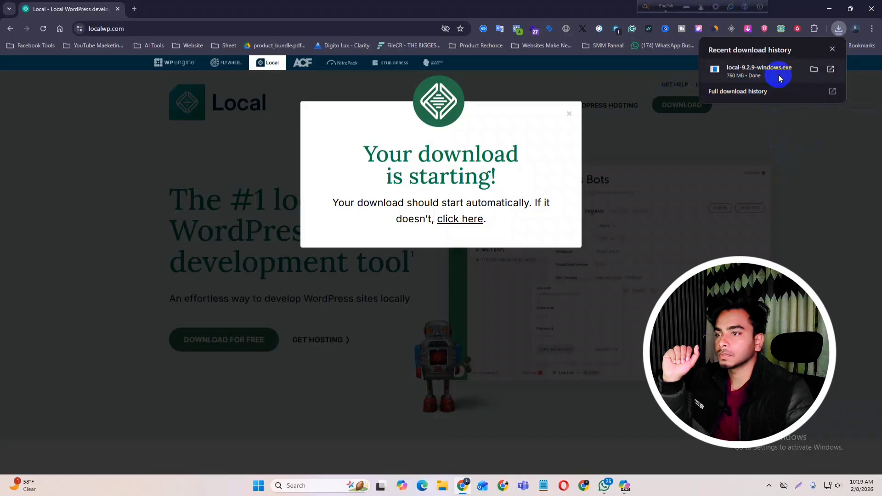
click(815, 69)
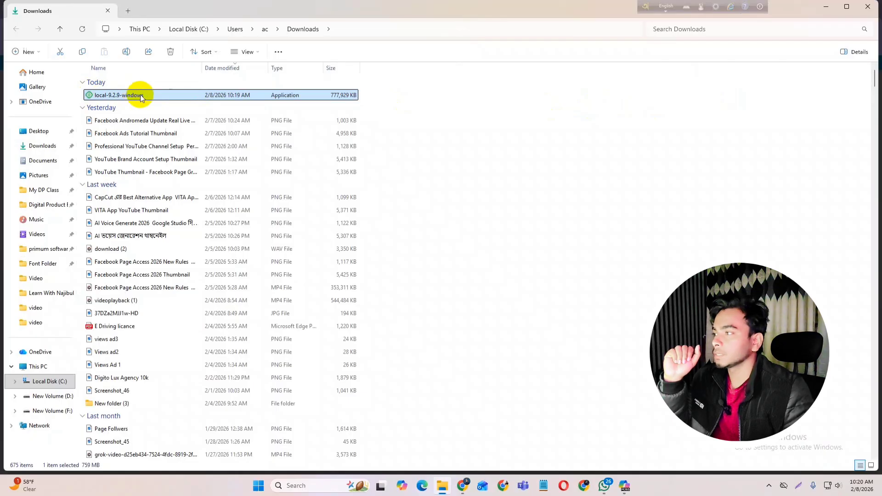
- Install local-9.2.9-windows for the current user only, minimizing Explorer and Chrome while it runs
mouse_move(123, 97)
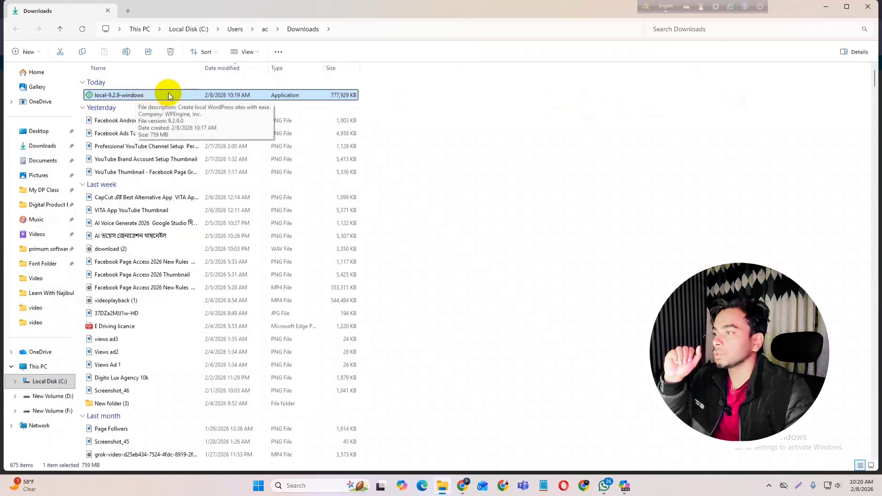
double_click(131, 95)
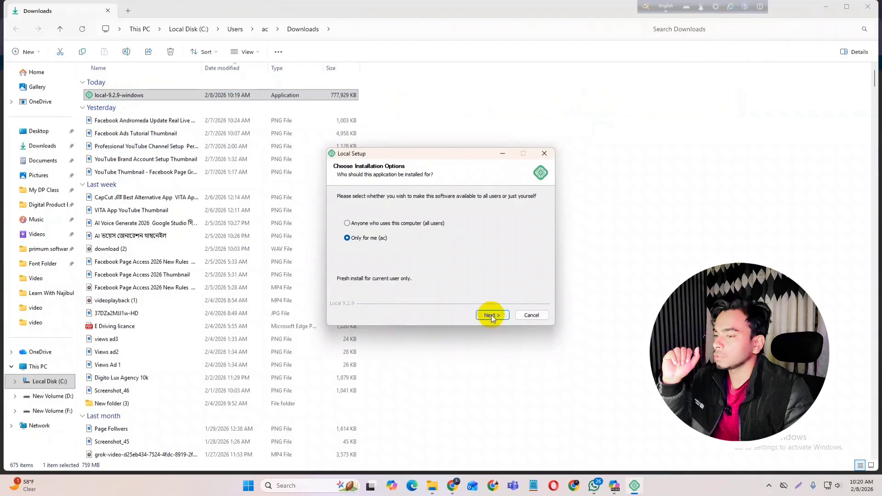
click(493, 315)
click(491, 317)
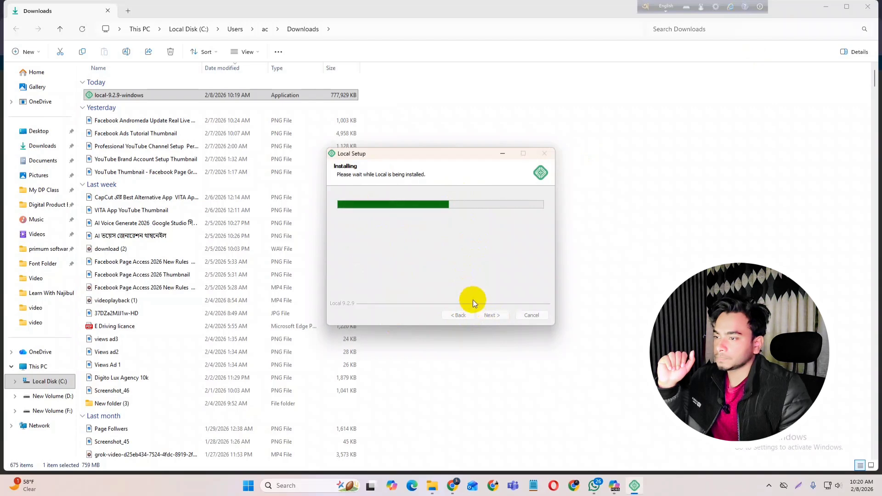
click(826, 6)
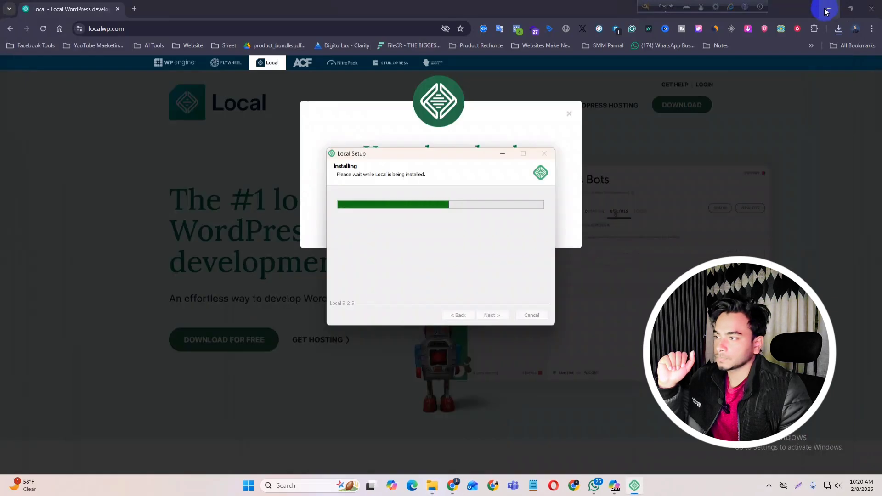
click(826, 9)
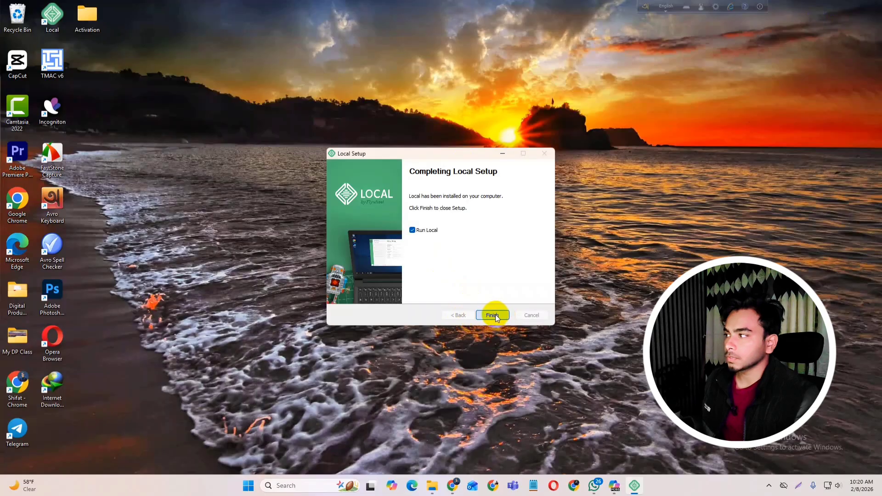
- Finish Local setup and maximize the Local window showing the Shifat Shop and sm sites
click(488, 321)
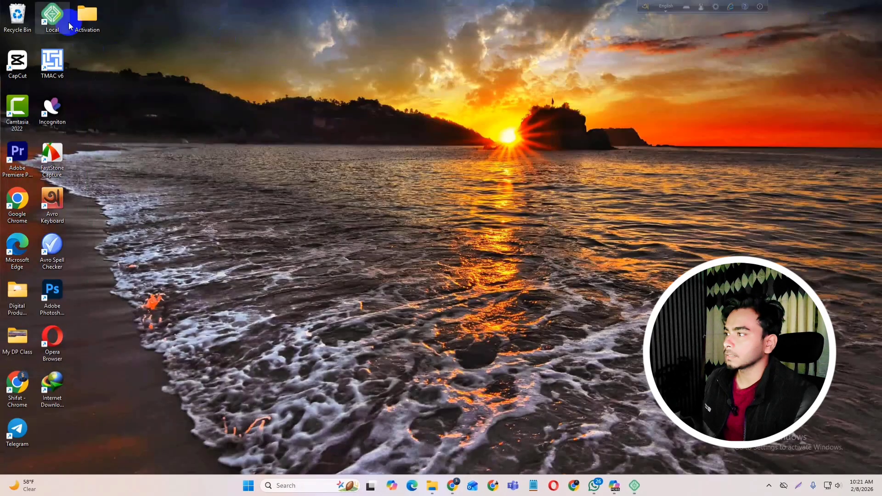
click(51, 27)
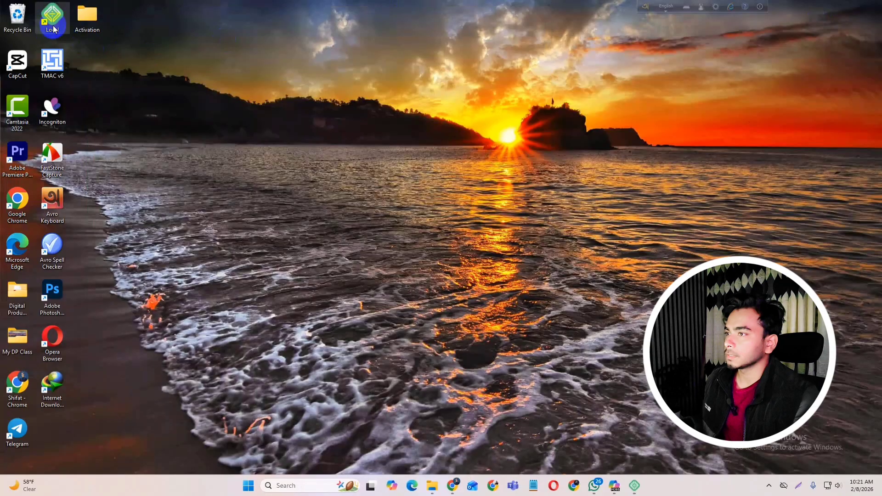
click(635, 486)
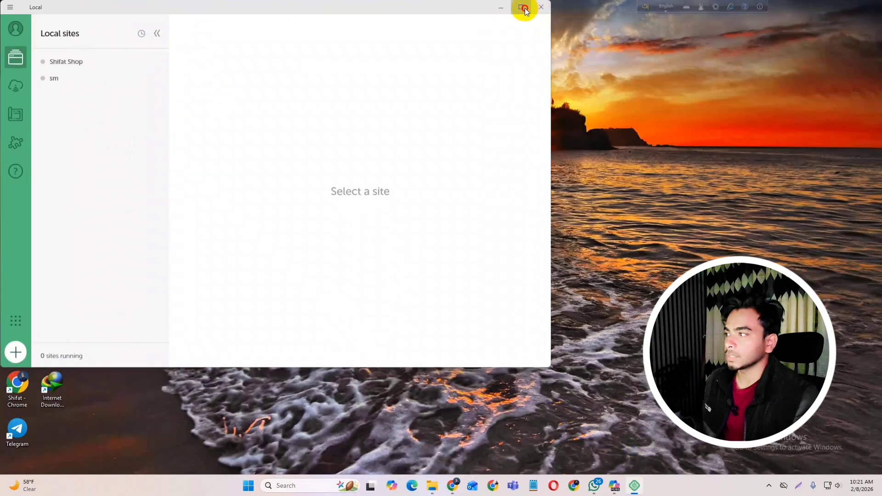
click(524, 7)
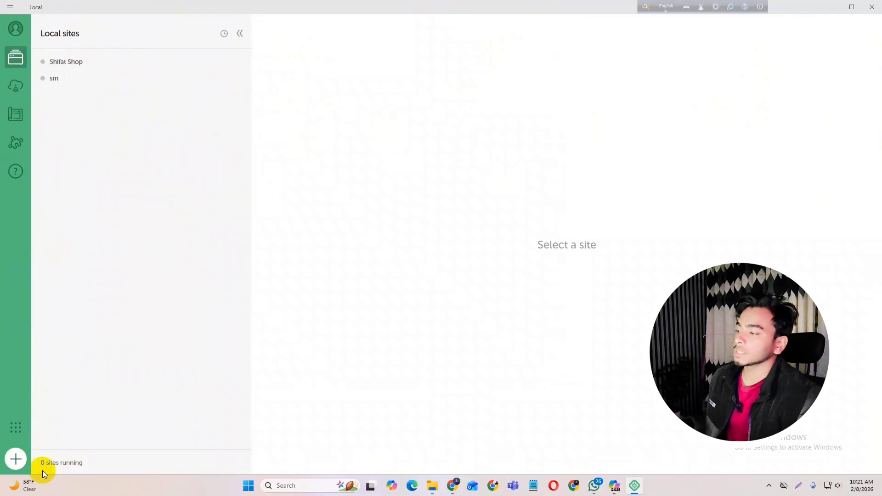
- Start a new Local site, choosing 'Create a new site' over the Blueprint option
click(13, 462)
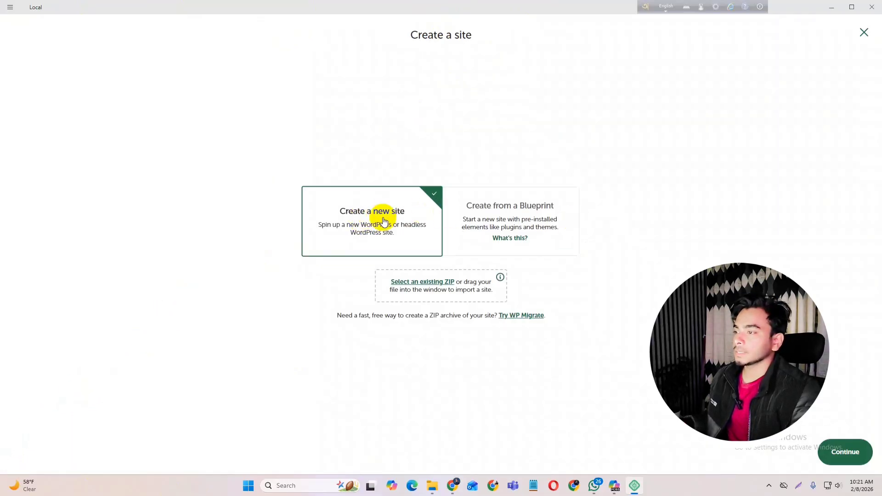
click(491, 221)
click(401, 221)
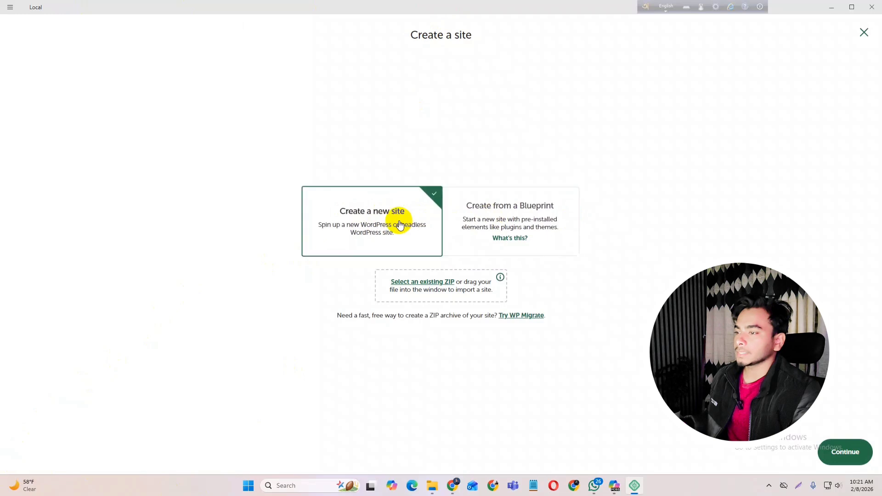
click(510, 223)
click(380, 223)
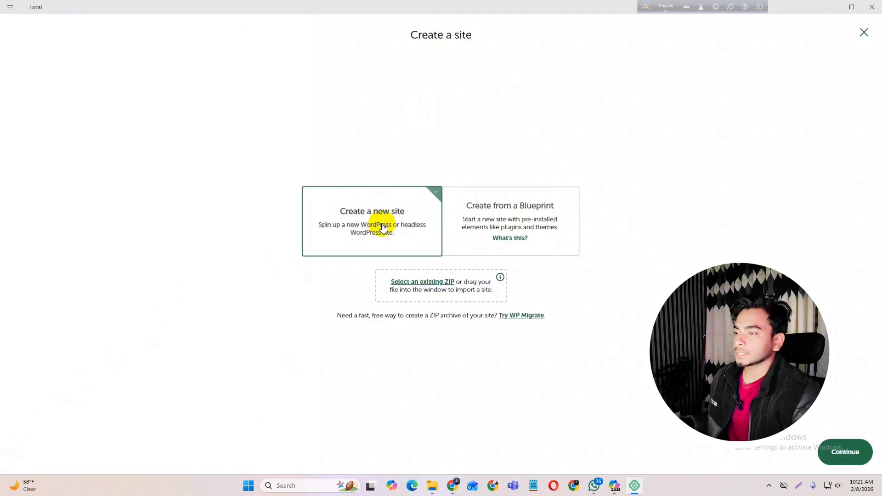
click(846, 452)
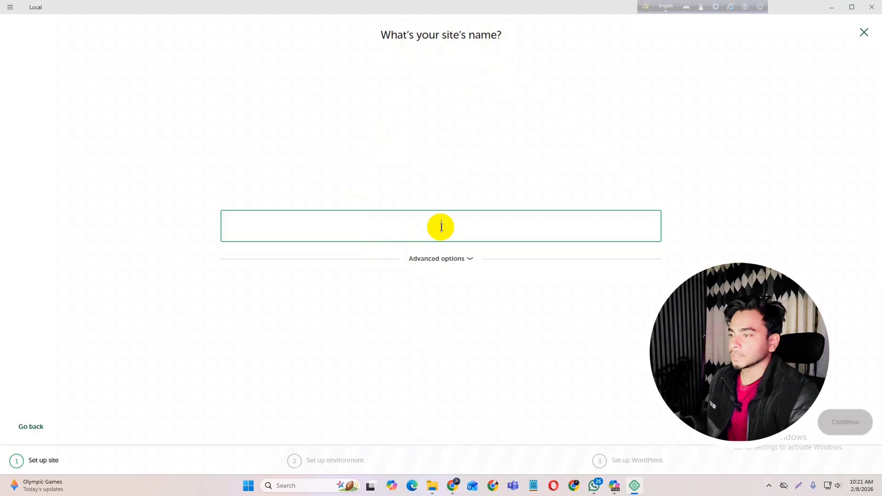
- Enter the owner's full name as the site name and continue
text(mD)
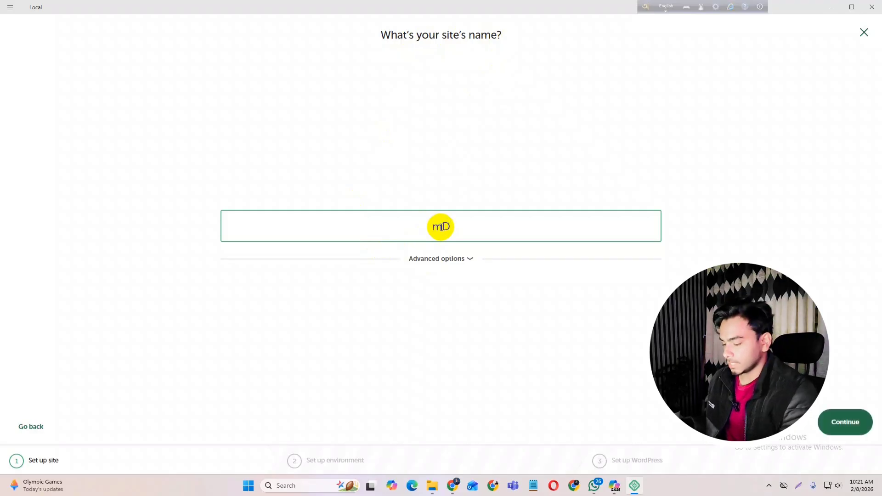
key(BackSpace)
key(BackSpace)
text(MD)
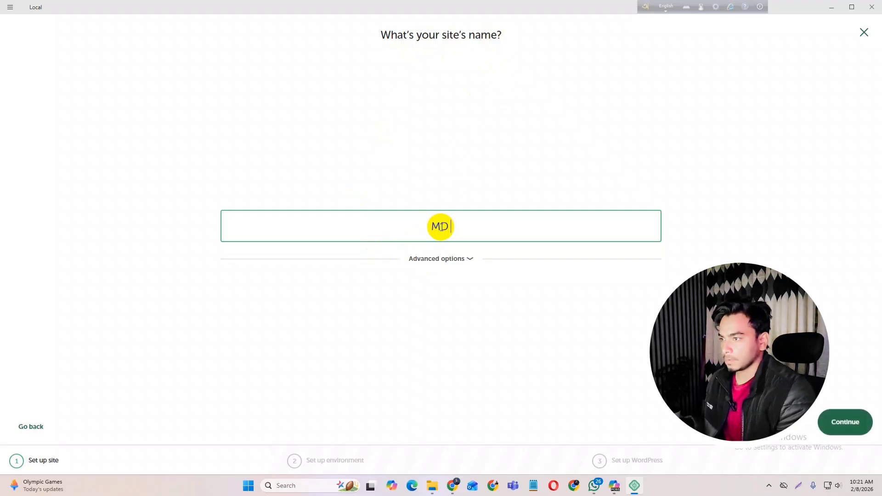
text( N)
key(BackSpace)
key(BackSpace)
key(BackSpace)
key(BackSpace)
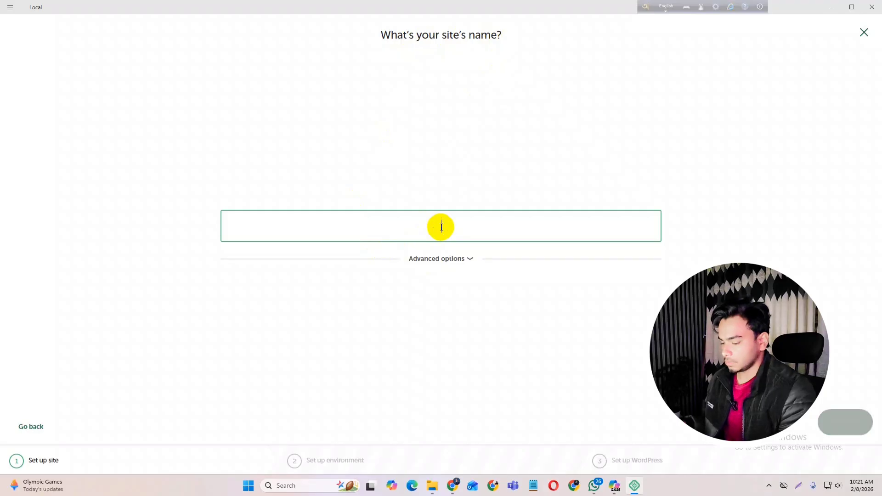
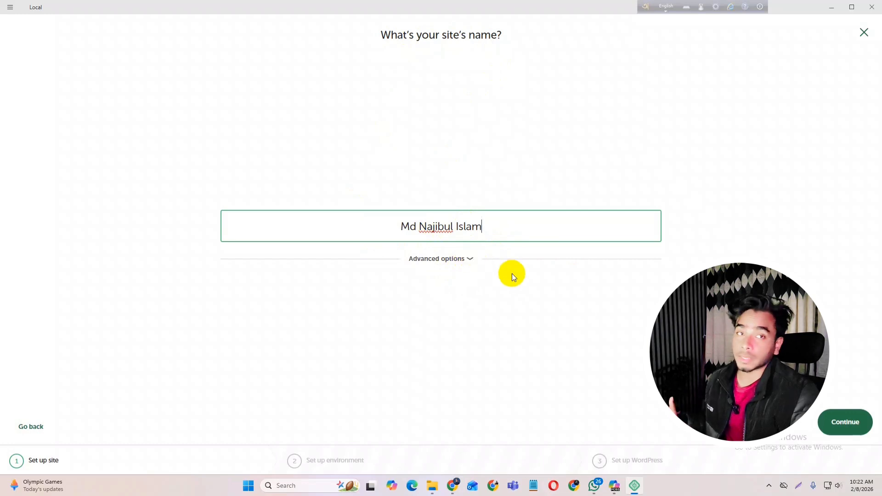
click(851, 432)
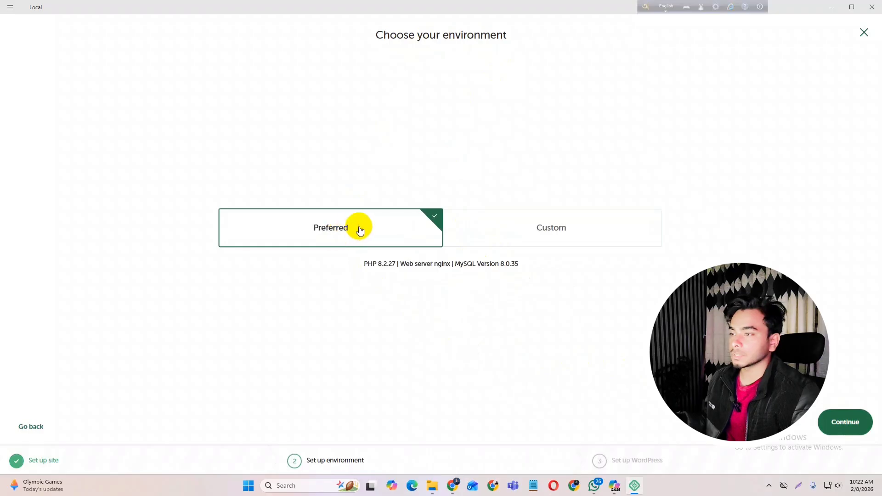
- Keep the Preferred environment (PHP 8.2.27, nginx, MySQL 8.0.35) and enter the WordPress admin username and password
click(847, 421)
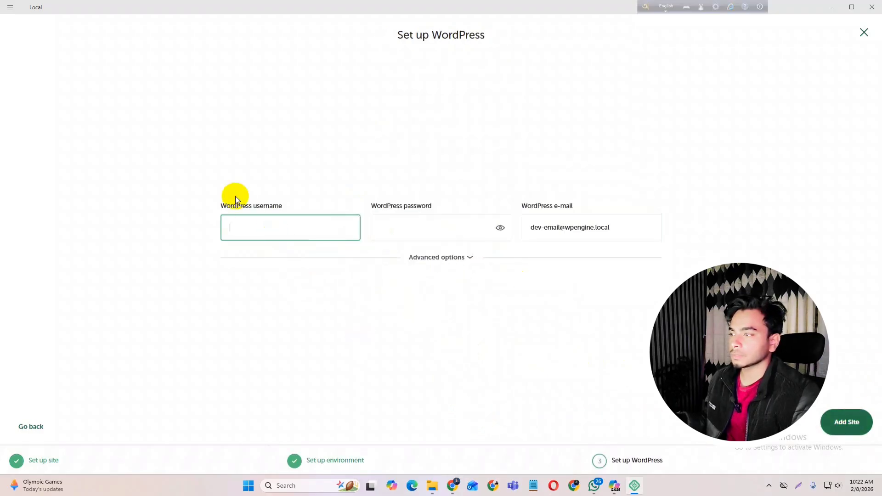
click(432, 231)
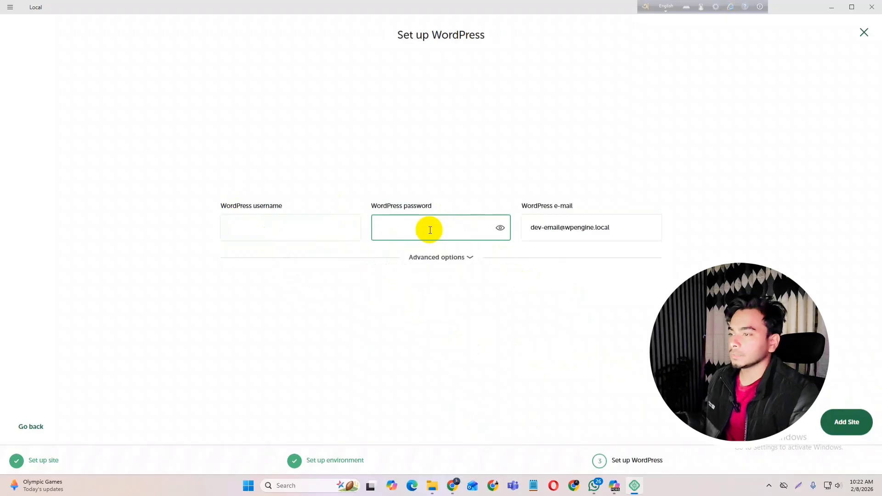
click(270, 227)
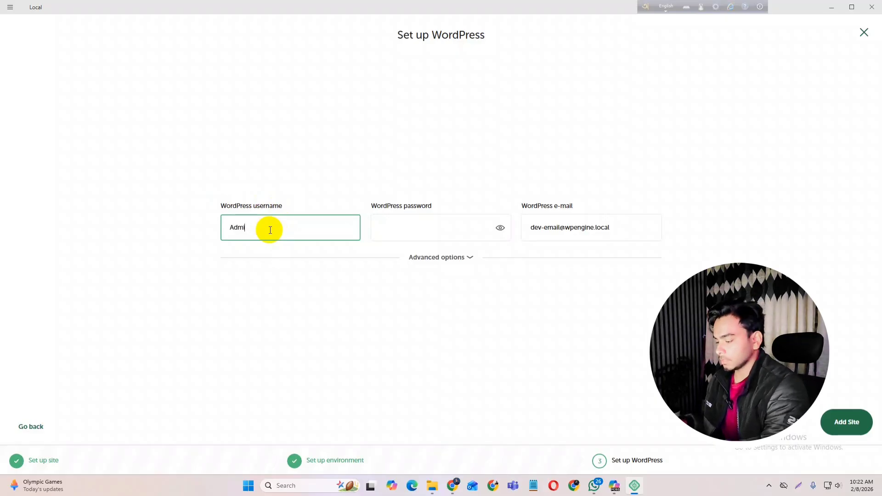
click(409, 229)
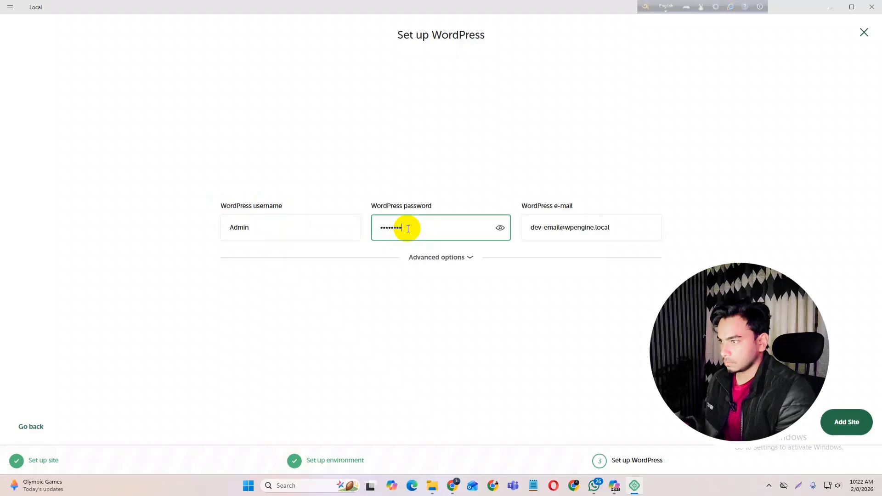
double_click(241, 227)
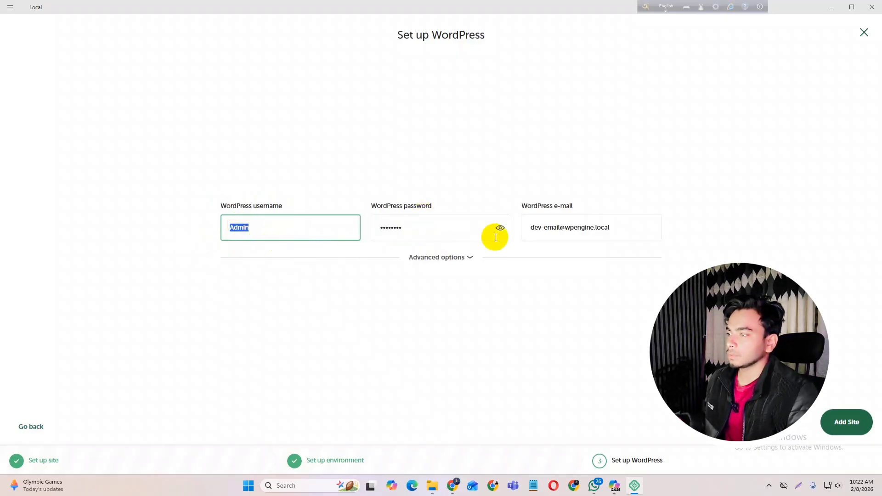
click(847, 422)
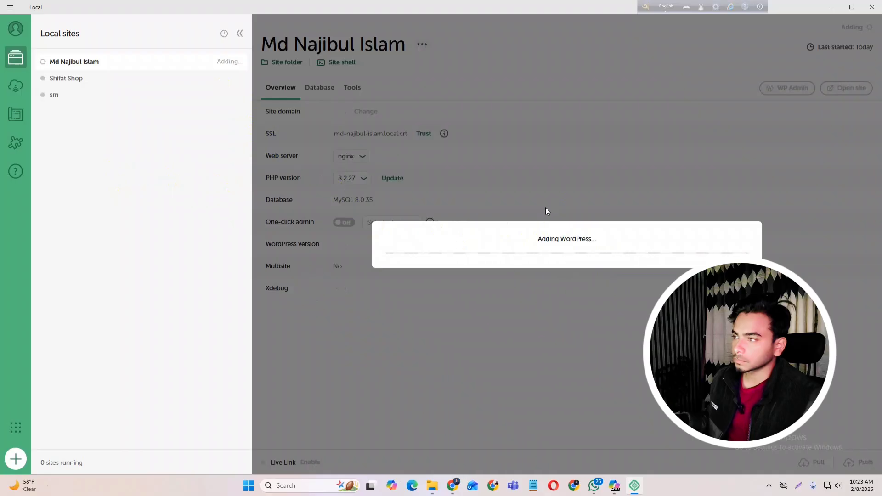
- Add the site, wait for WordPress 6.9.1 to install, and open its WP Admin login
click(382, 236)
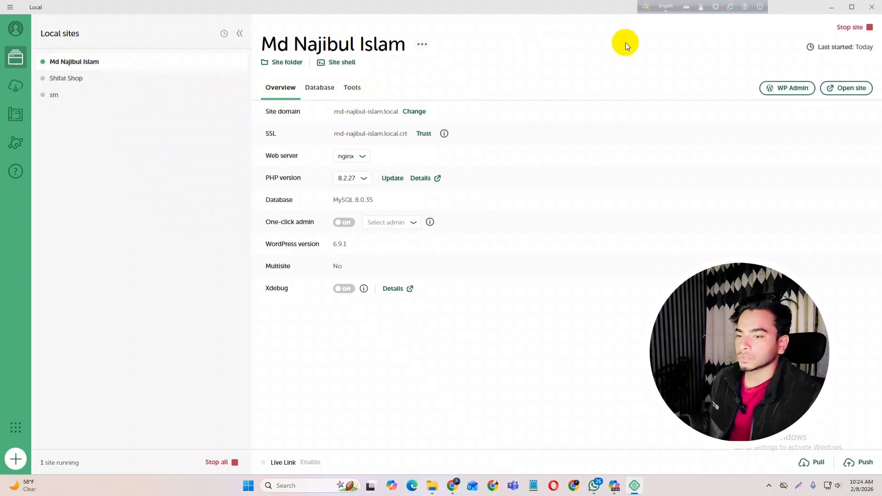
click(786, 90)
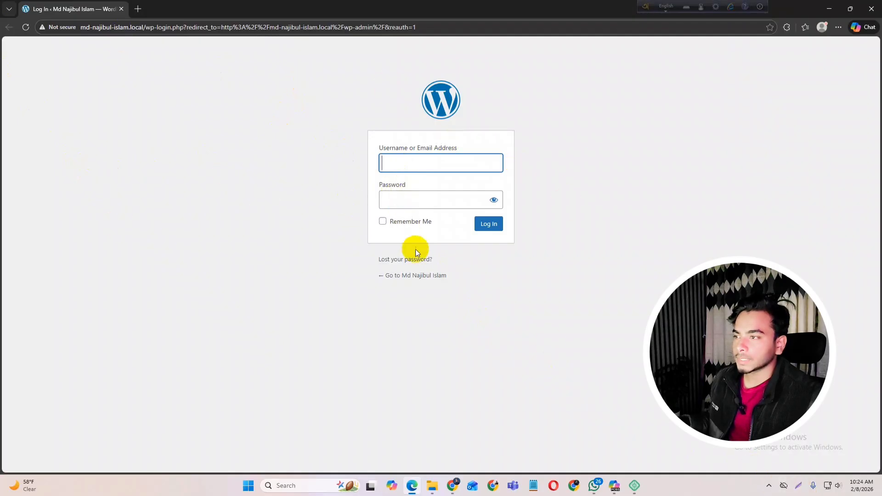
- Log in with the saved admin username and the account password, with Remember Me ticked
click(400, 164)
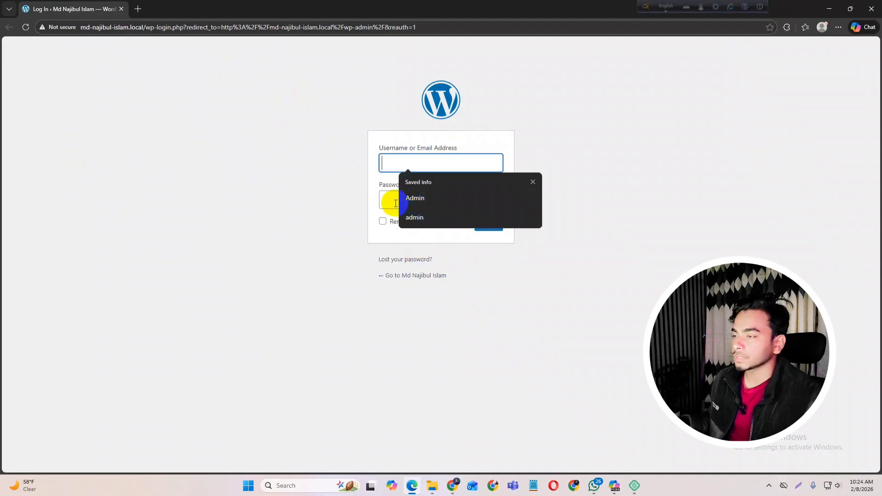
click(414, 198)
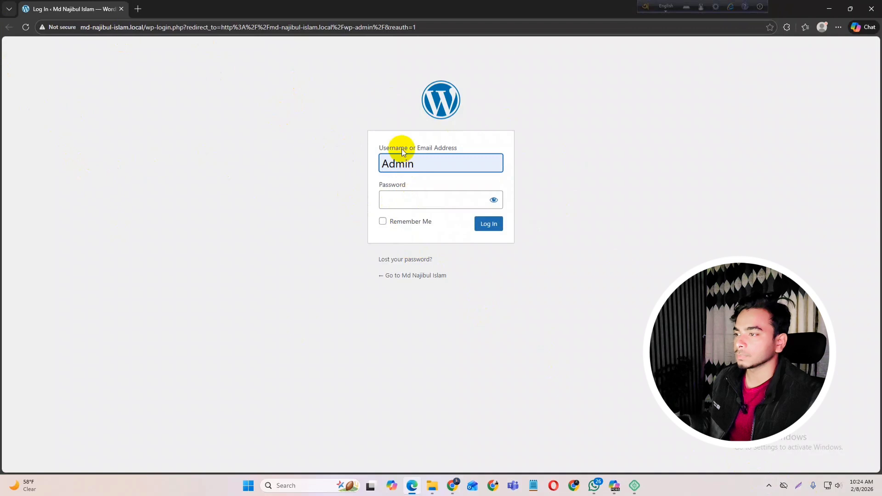
click(409, 195)
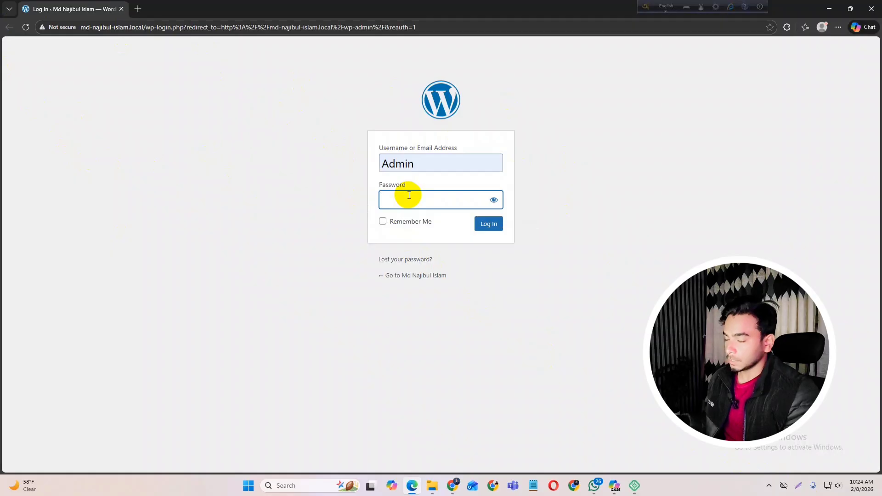
click(494, 199)
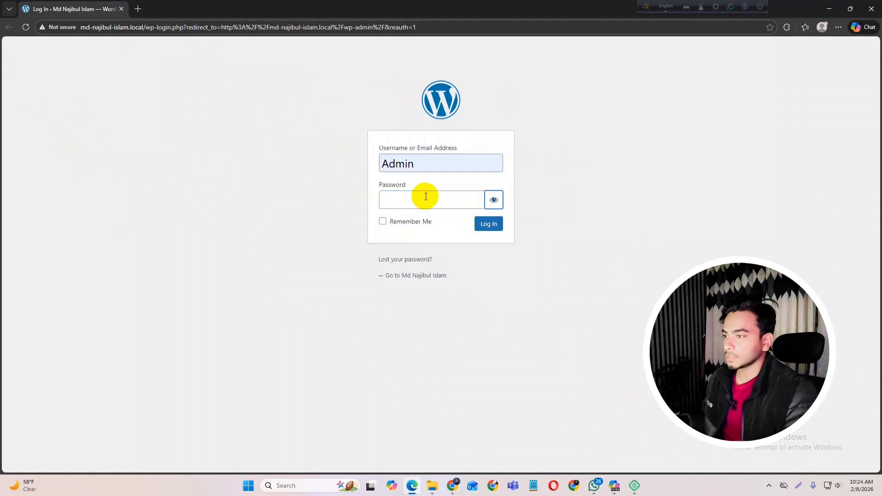
click(428, 205)
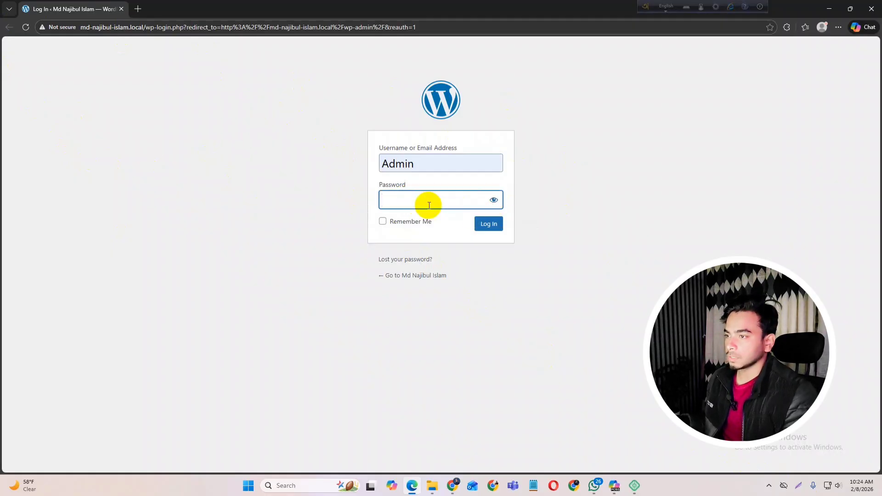
text(admin)
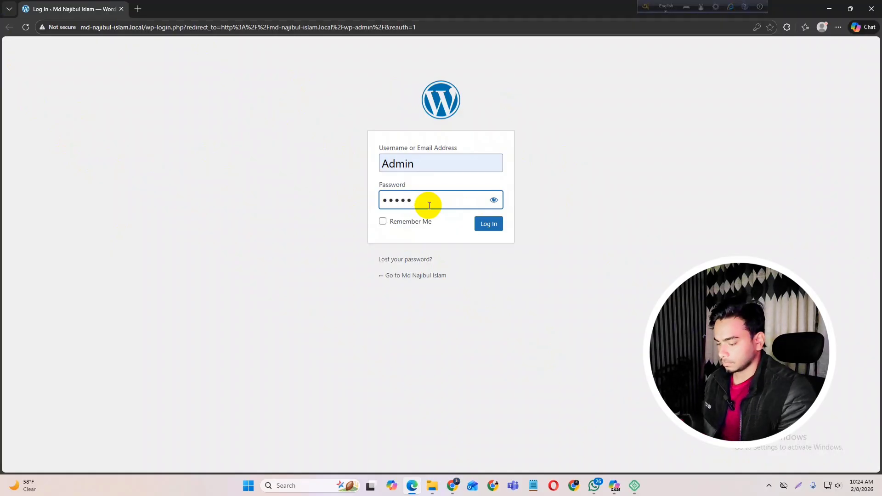
text(123)
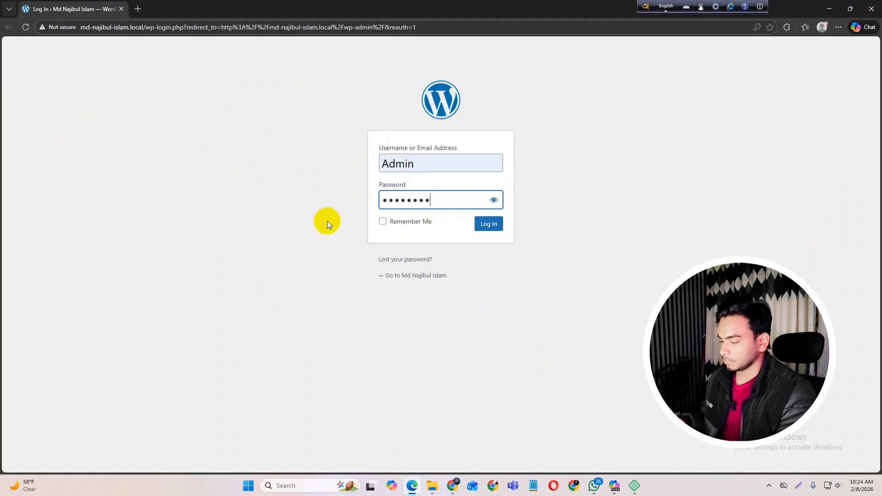
click(383, 221)
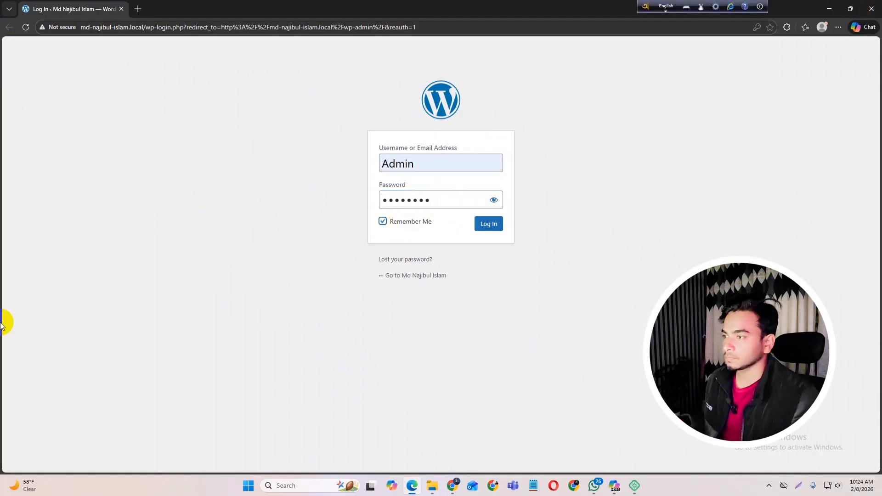
click(490, 229)
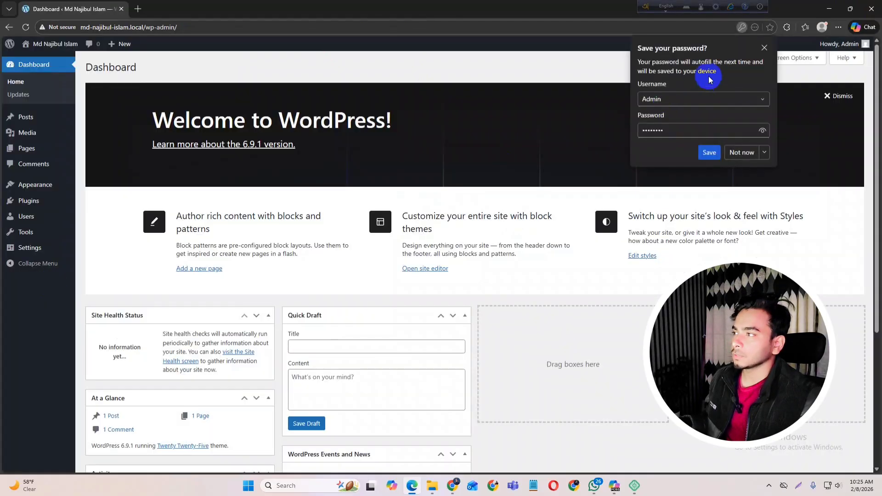
- Decline Chrome's save-password prompt and dismiss the Welcome to WordPress panel
click(765, 47)
scroll(273, 169, down, 4)
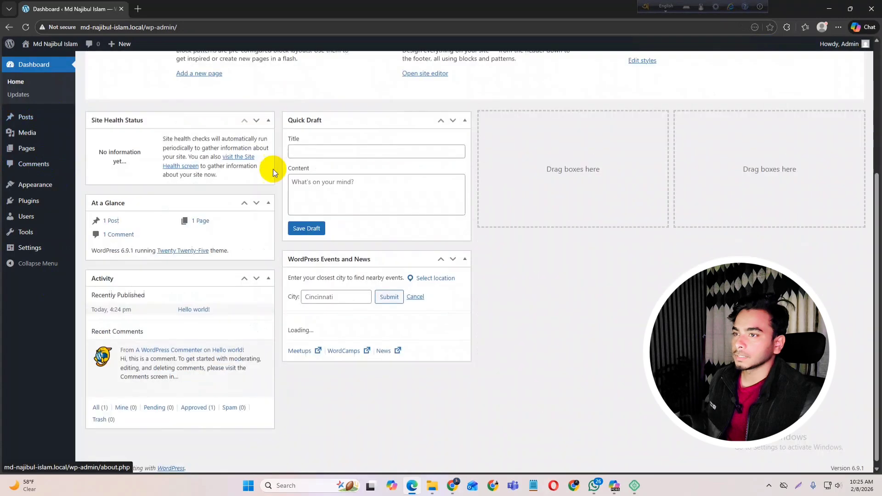
scroll(240, 260, up, 4)
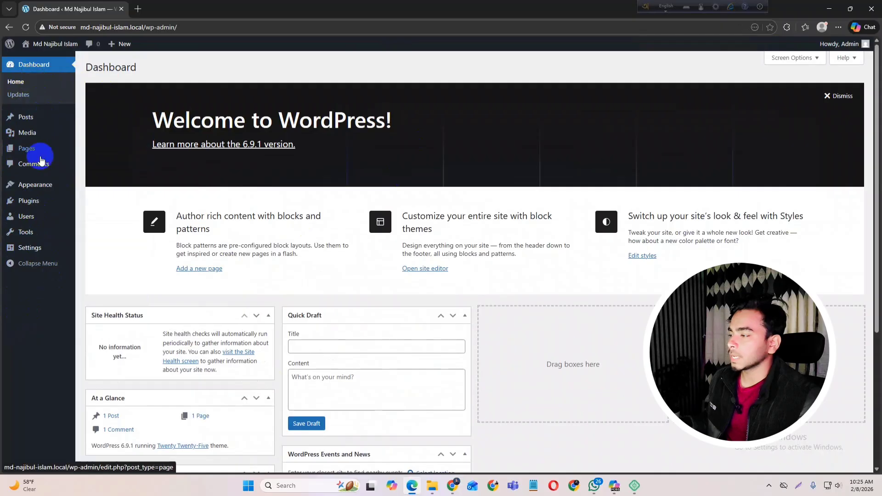
mouse_move(52, 210)
mouse_move(55, 246)
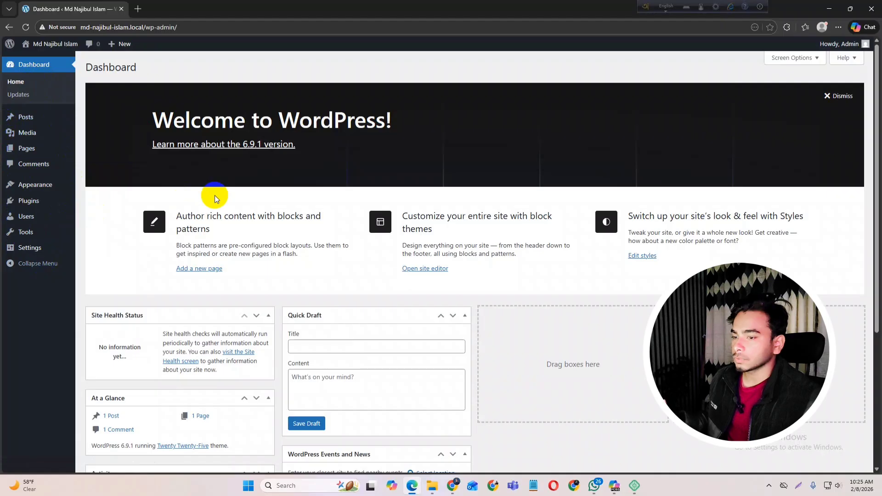
click(846, 95)
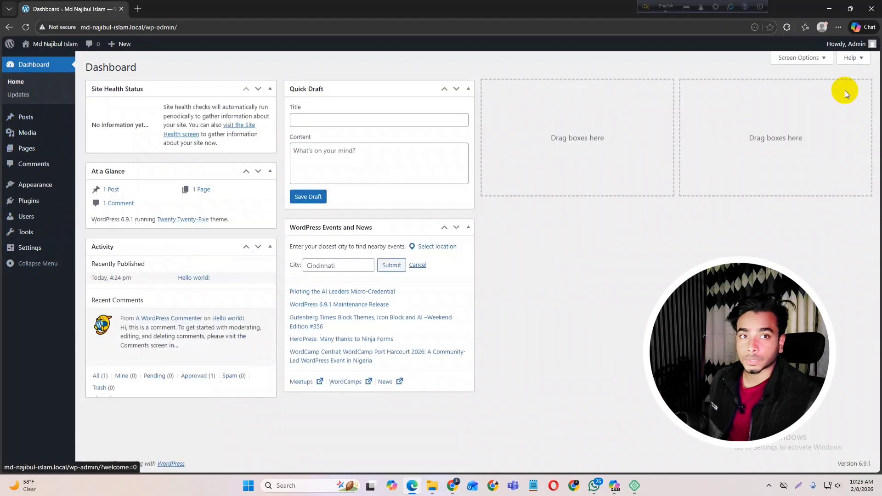
- Look through the Posts list and the Site Editor, ending on the Themes page with Twenty Twenty-Five active
click(25, 117)
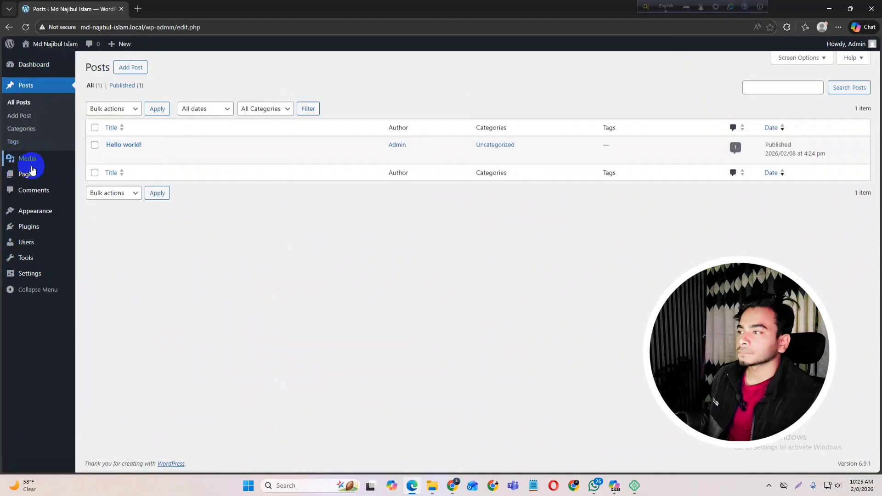
click(32, 209)
click(30, 183)
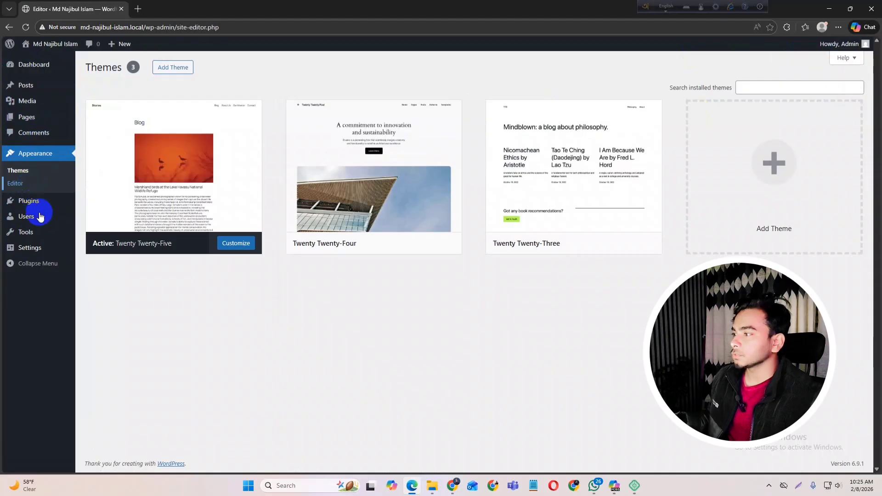
click(7, 29)
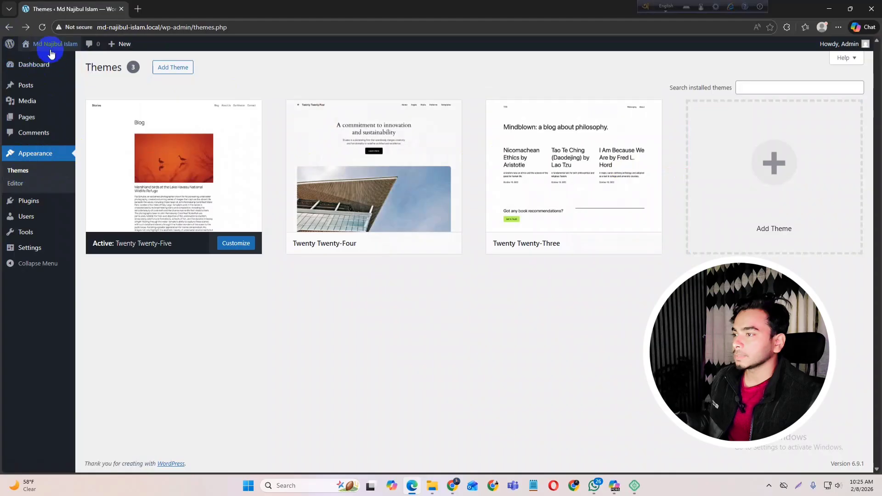
- Open the live site's front end in a new browser tab via Visit Site
mouse_move(51, 46)
right_click(37, 60)
click(70, 71)
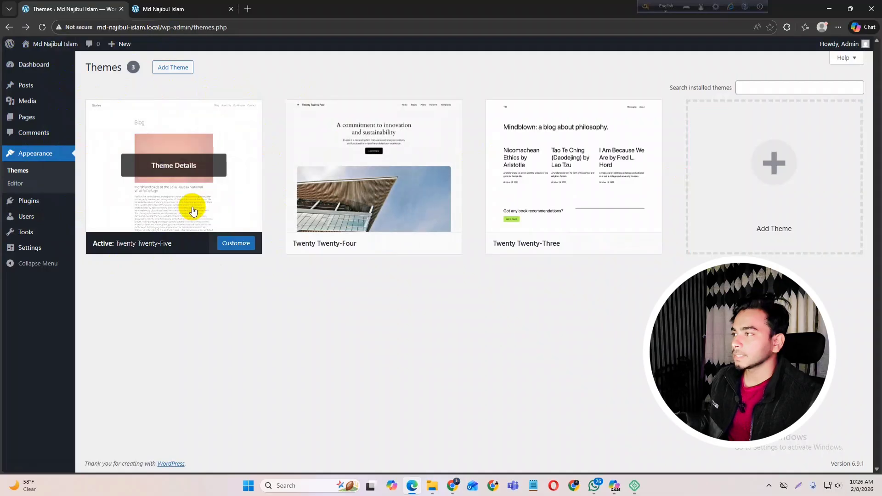
click(139, 9)
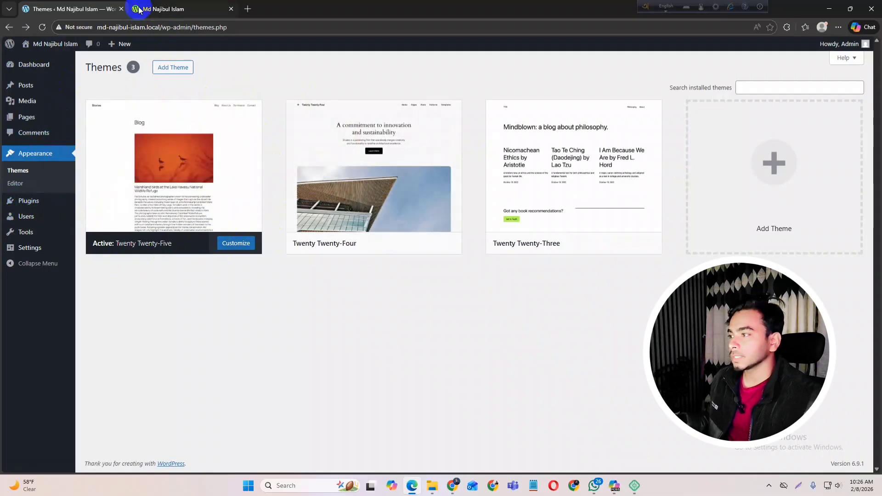
scroll(340, 146, down, 1)
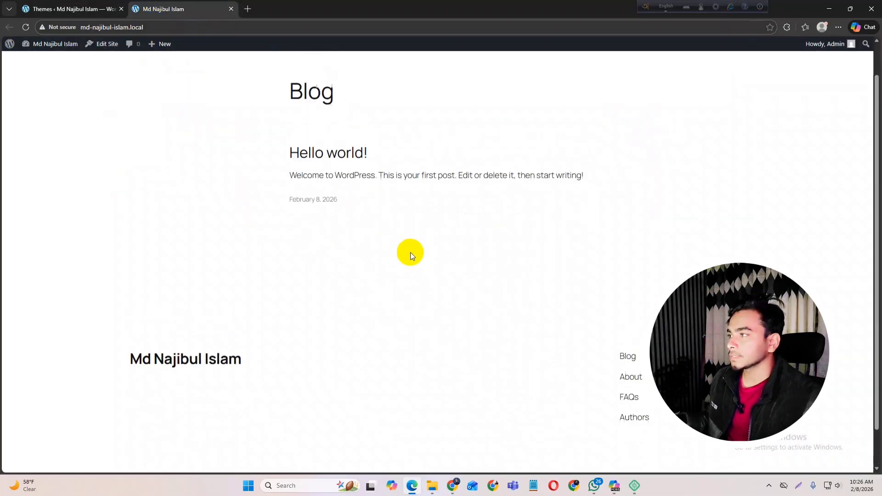
scroll(415, 169, up, 1)
drag(259, 133, 651, 305)
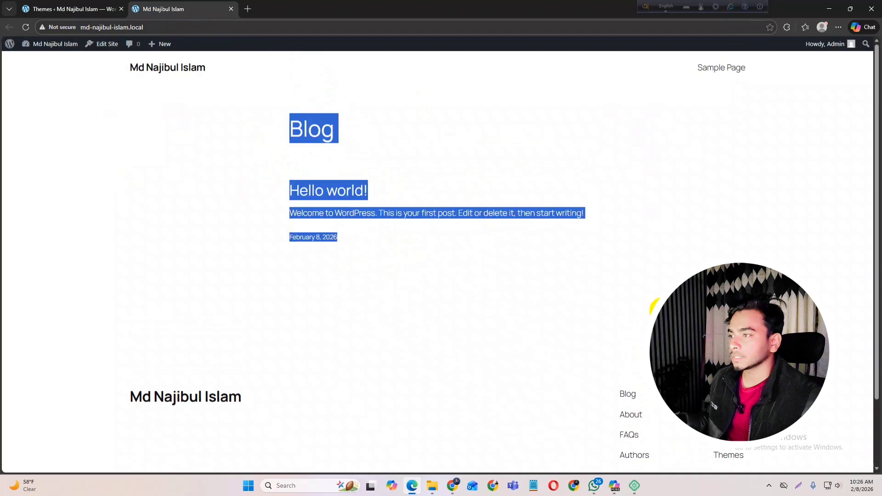
click(618, 282)
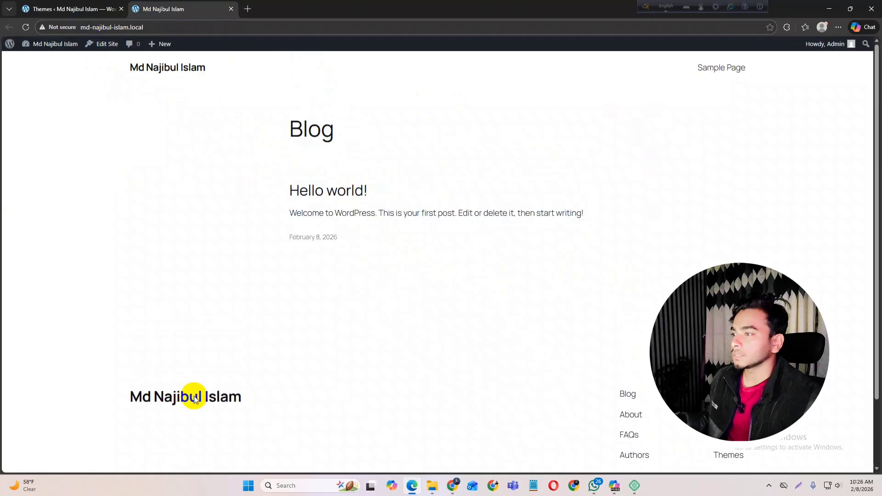
scroll(378, 318, down, 2)
scroll(378, 319, up, 2)
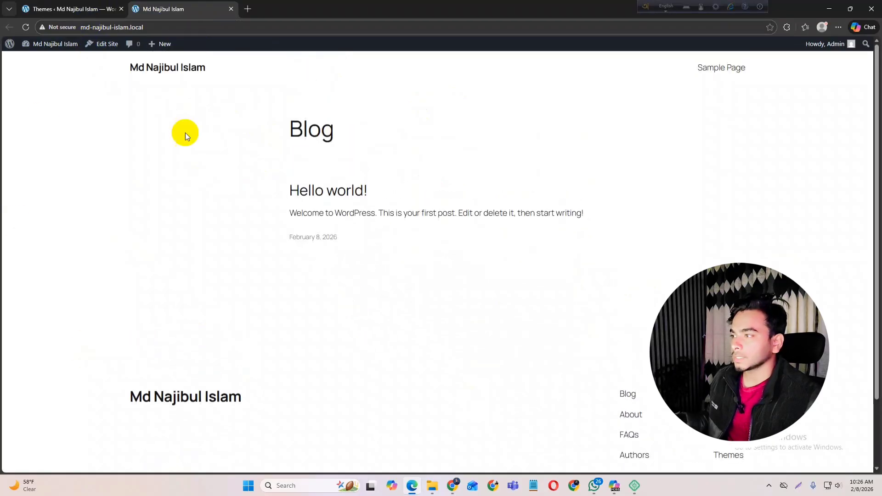
click(75, 14)
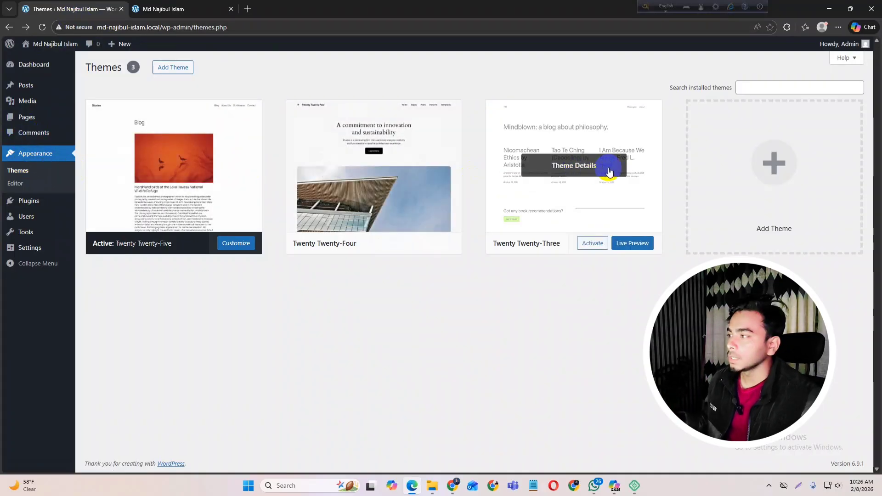
click(186, 6)
scroll(371, 203, down, 2)
scroll(346, 307, up, 2)
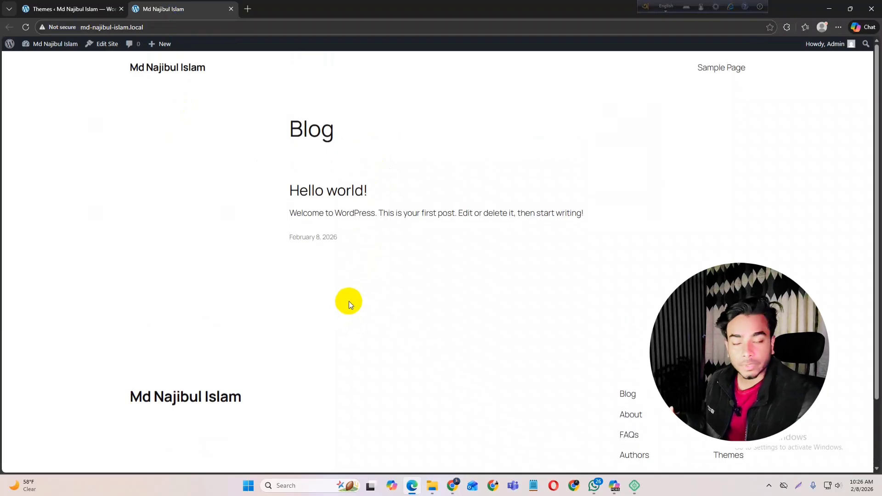
click(27, 8)
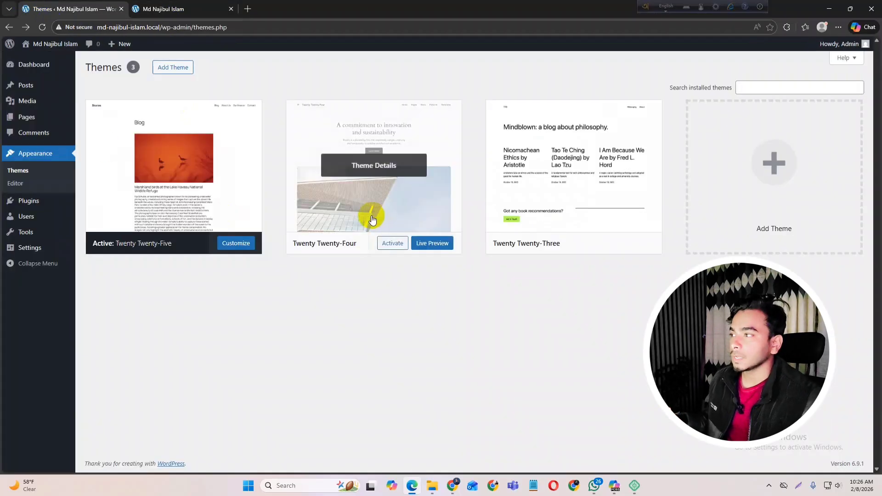
click(172, 7)
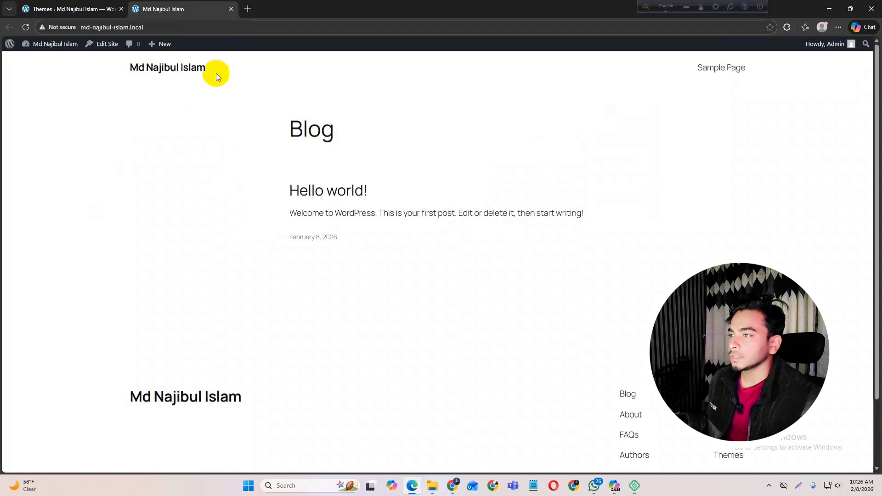
click(67, 10)
mouse_move(72, 89)
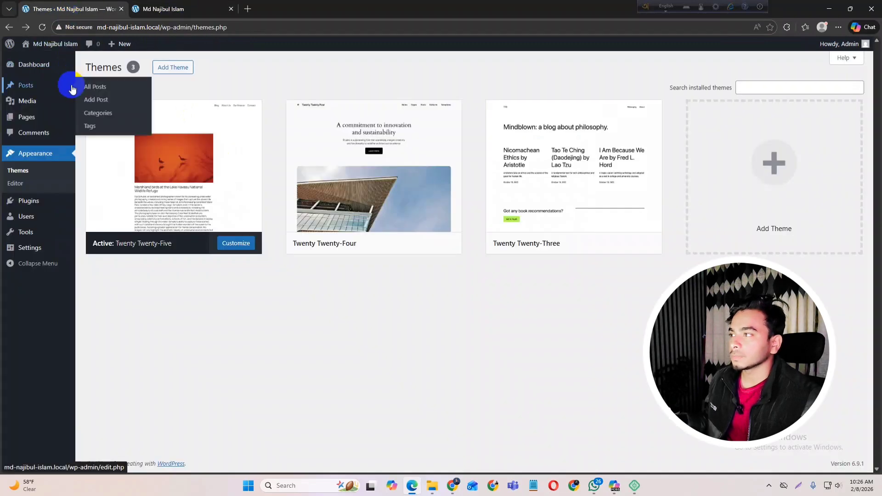